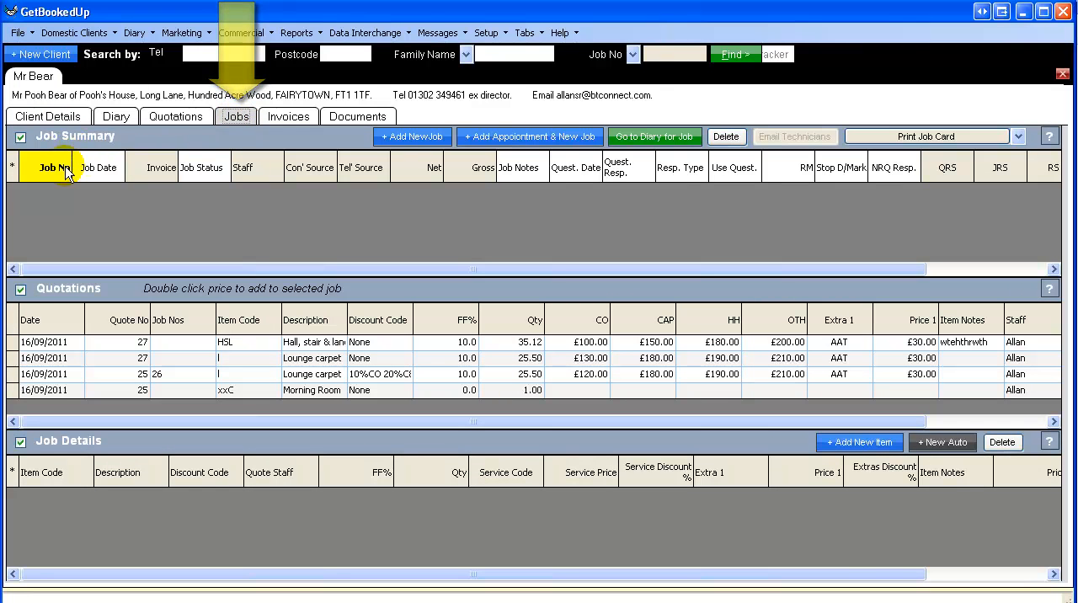
Step: Add a new job for the open client and set its job date to 19/09/2011
click(411, 138)
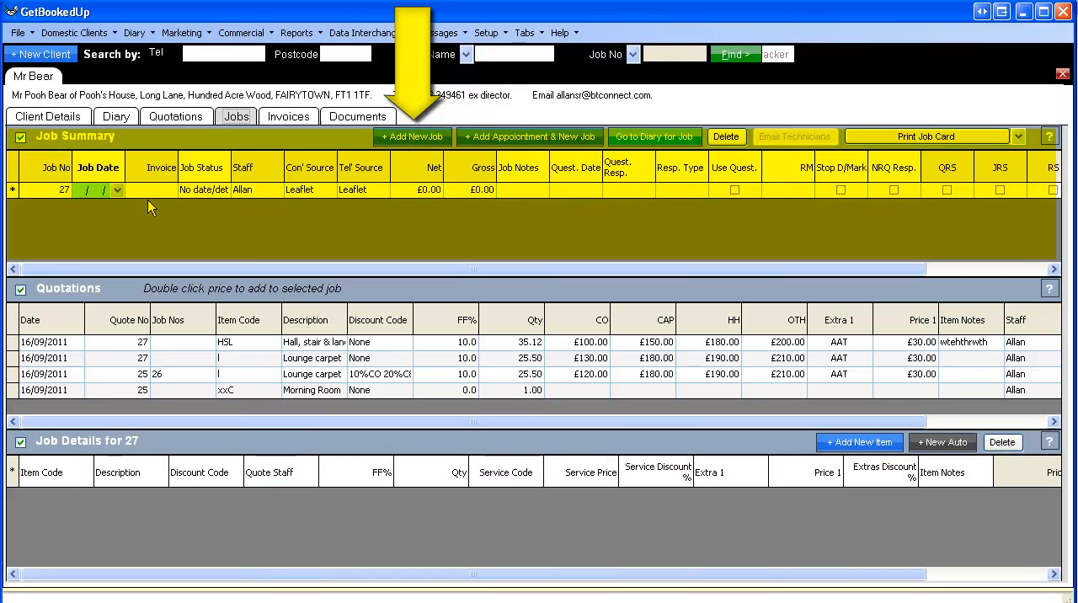
click(107, 189)
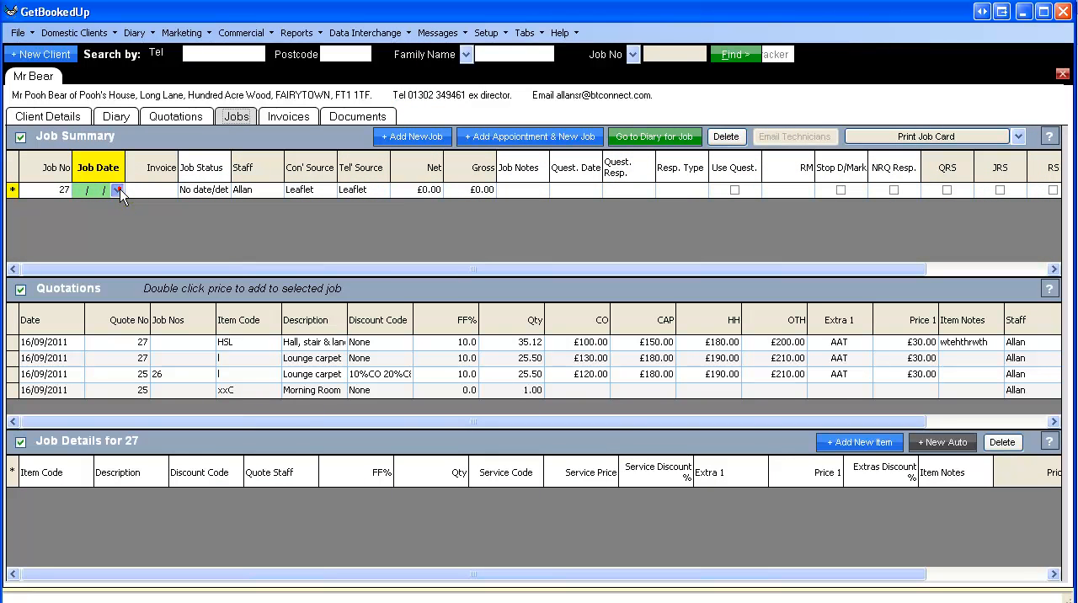
click(118, 189)
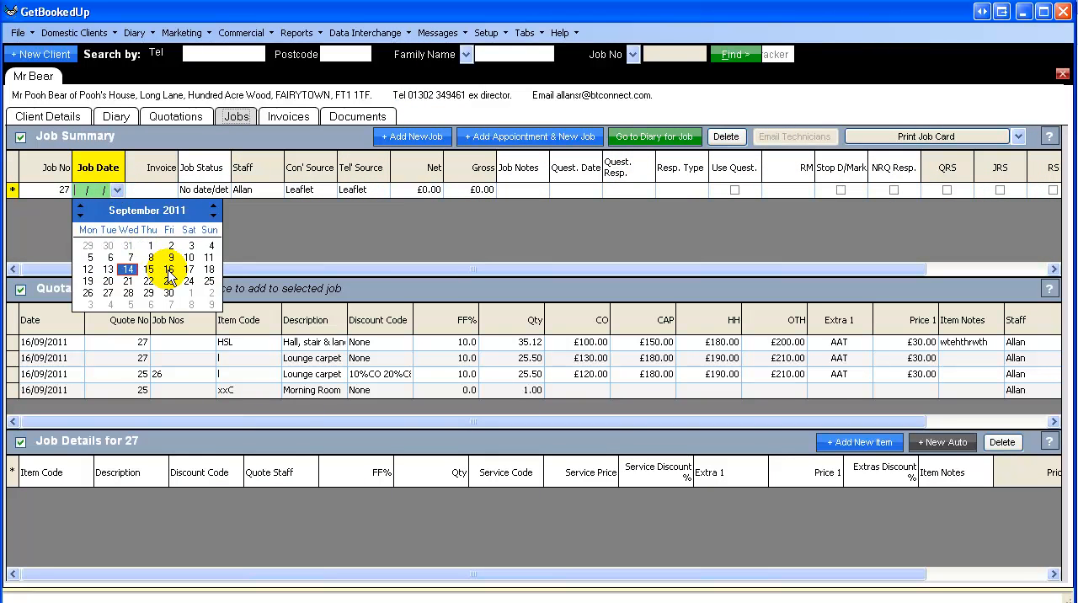
click(90, 283)
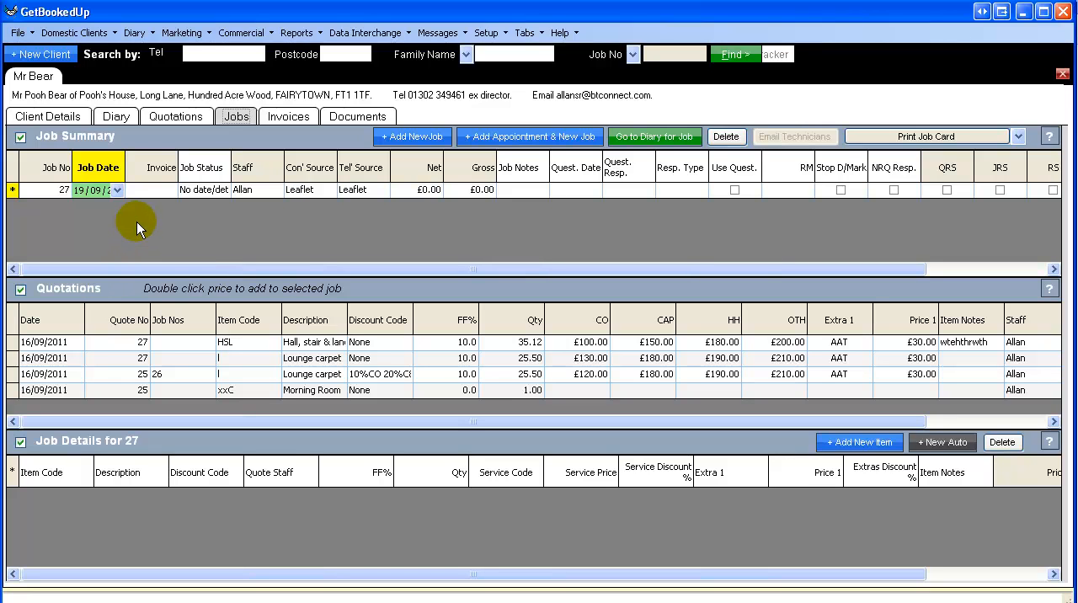
Step: Widen the Job Status column into the Invoice column's space and choose No detail as the new job's status
key(Tab)
key(Tab)
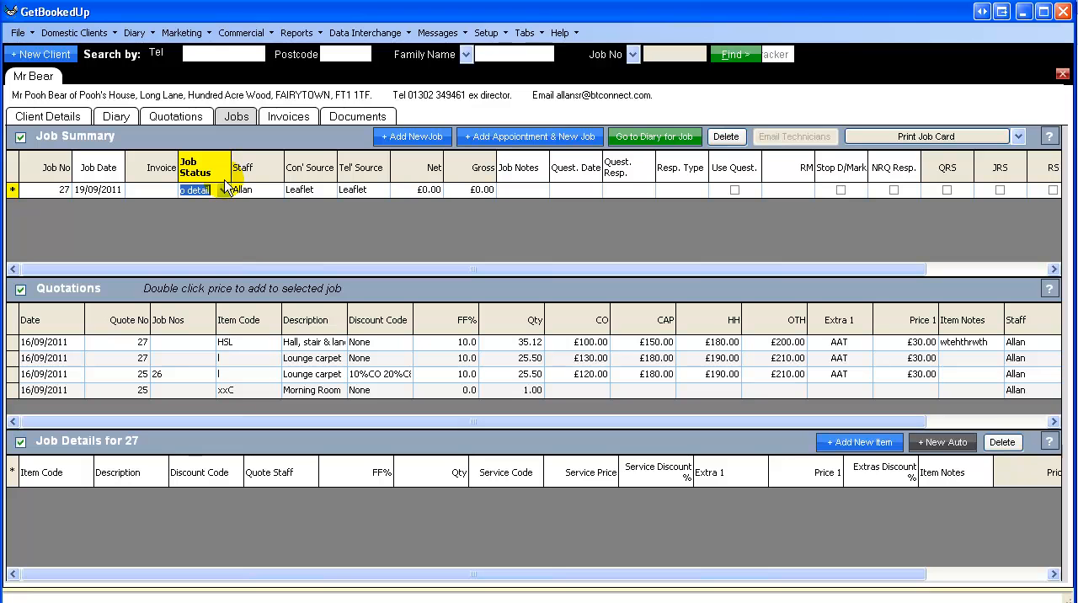
mouse_move(230, 171)
mouse_down()
mouse_move(147, 169)
mouse_move(231, 165)
mouse_up()
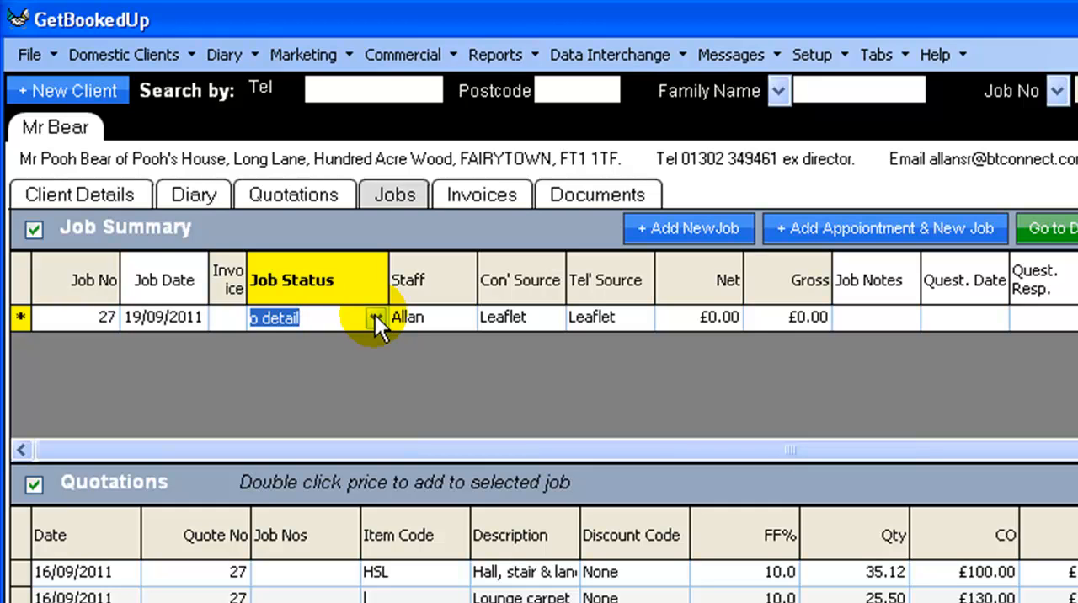
click(374, 317)
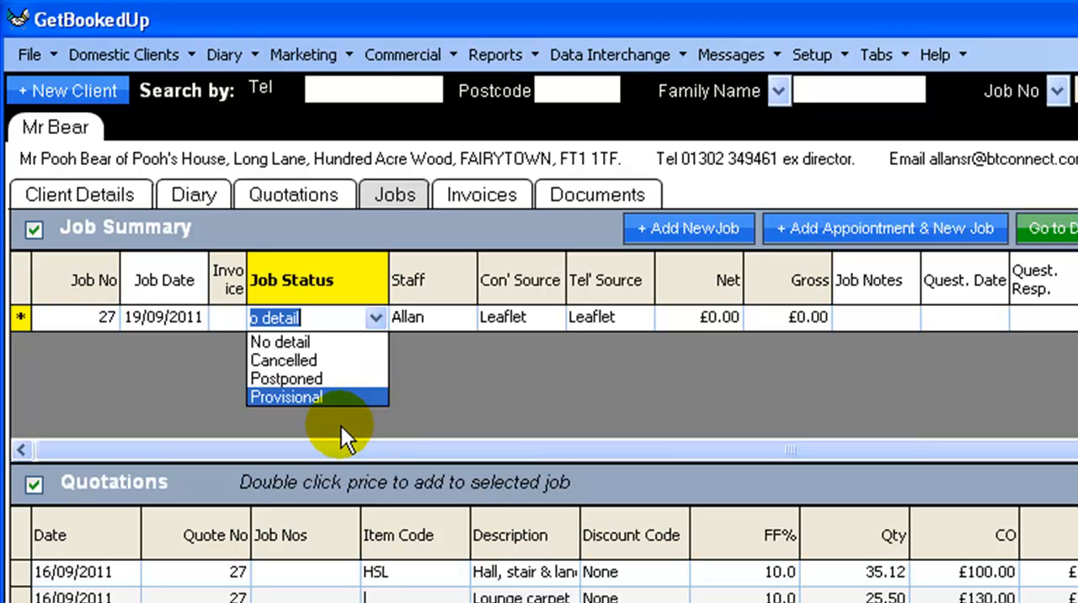
click(350, 338)
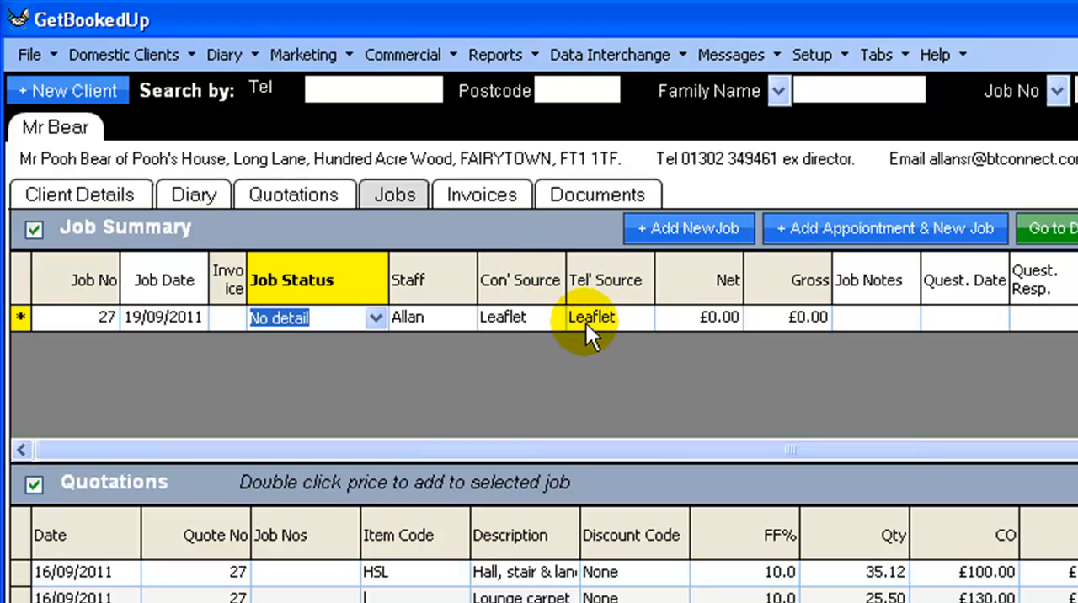
Step: Enter "tetjejketkj" as the job notes of the new job
click(733, 320)
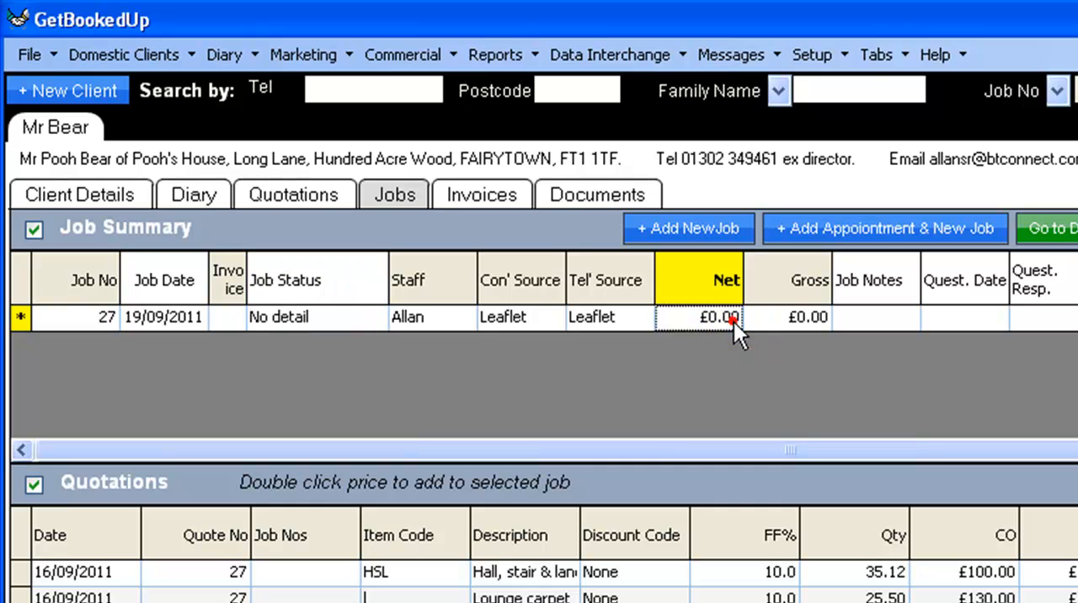
click(769, 322)
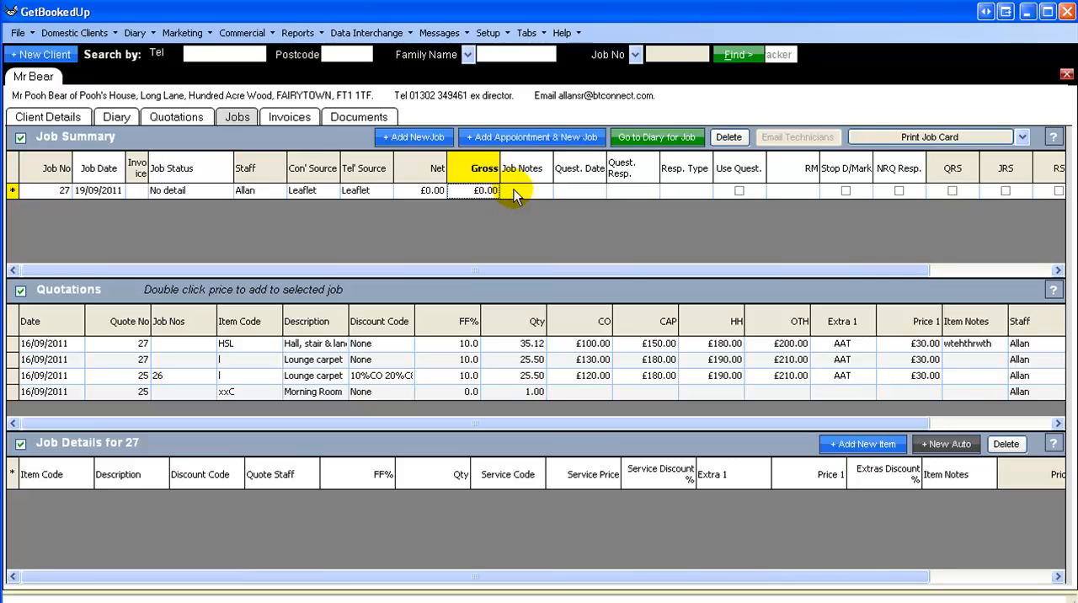
click(538, 192)
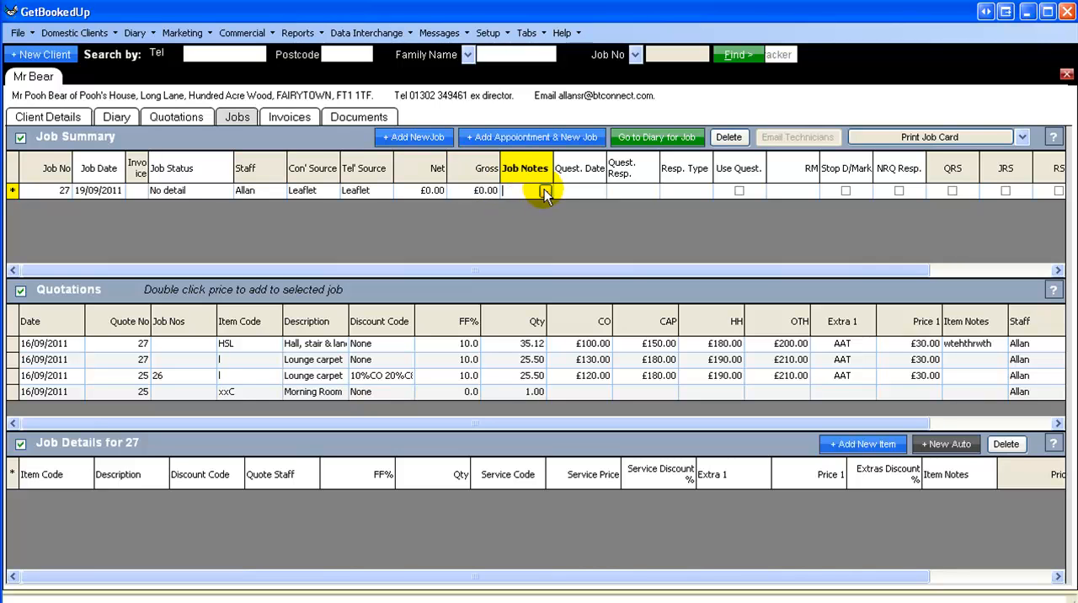
click(546, 191)
click(502, 126)
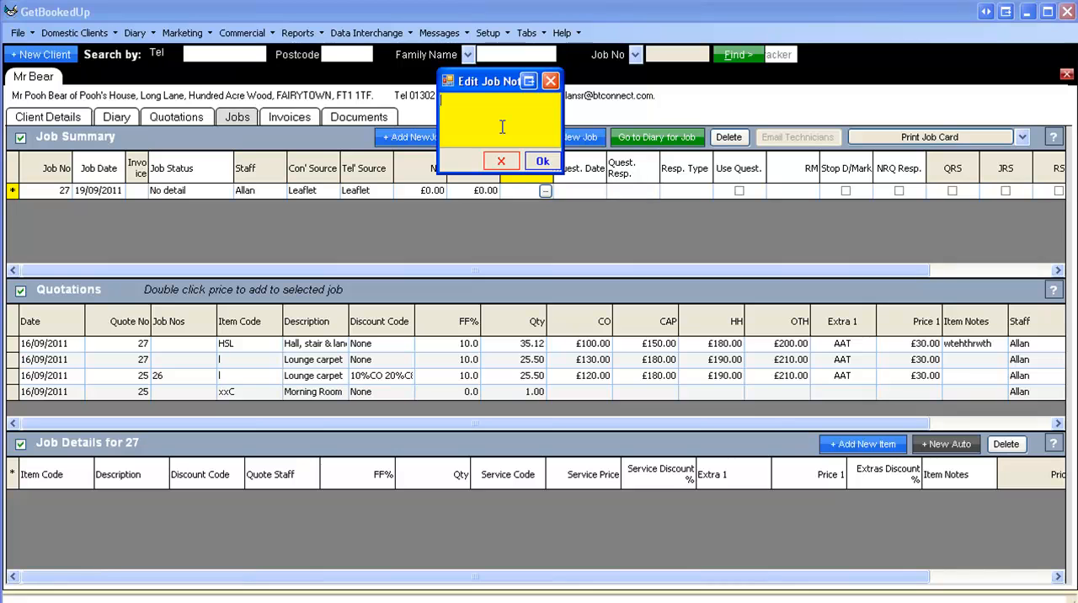
text(tetjejketkj)
click(539, 163)
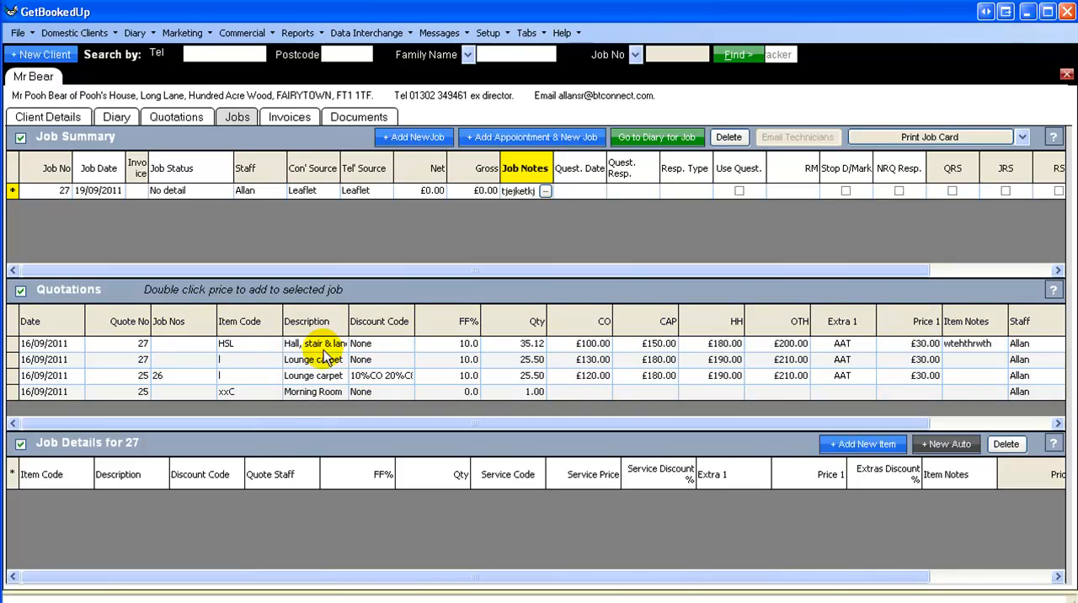
Step: Widen the Description column in the Quotations grid and narrow the Item Code and Job Nos columns so the full descriptions fit
click(283, 327)
drag(284, 325, 261, 327)
drag(333, 330, 371, 323)
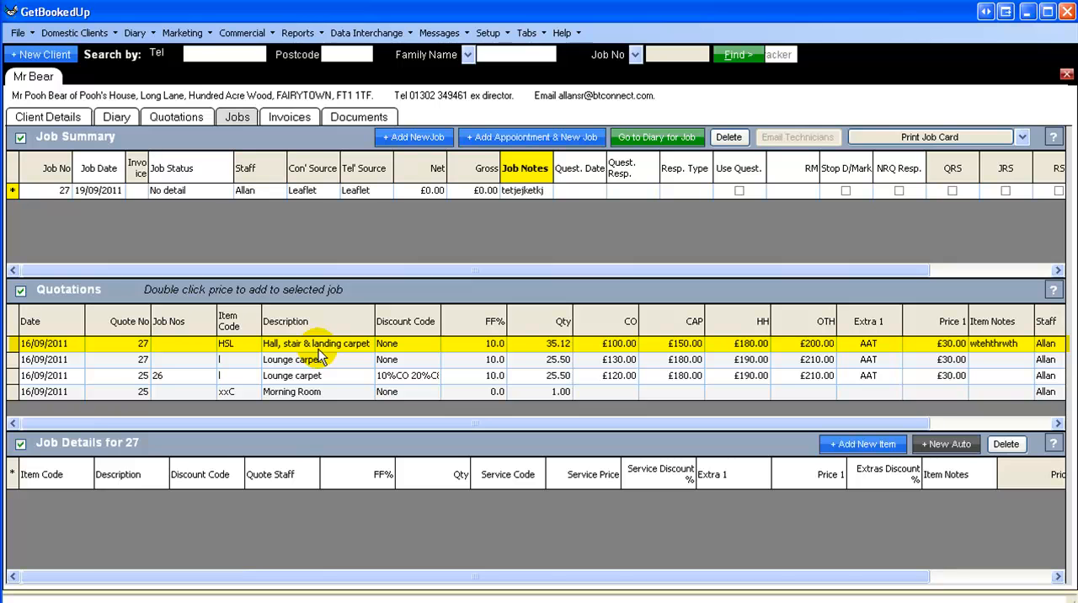
drag(217, 327, 192, 327)
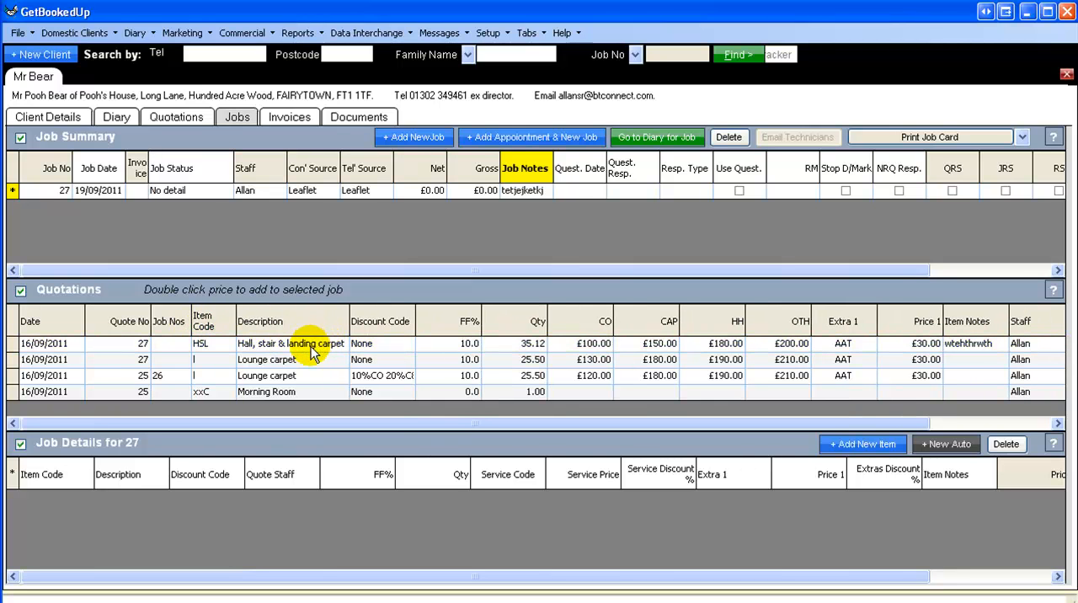
Step: Add the hall, stair & landing carpet quotation to the job at its £180.00 HH price, including the AAT extra
click(406, 346)
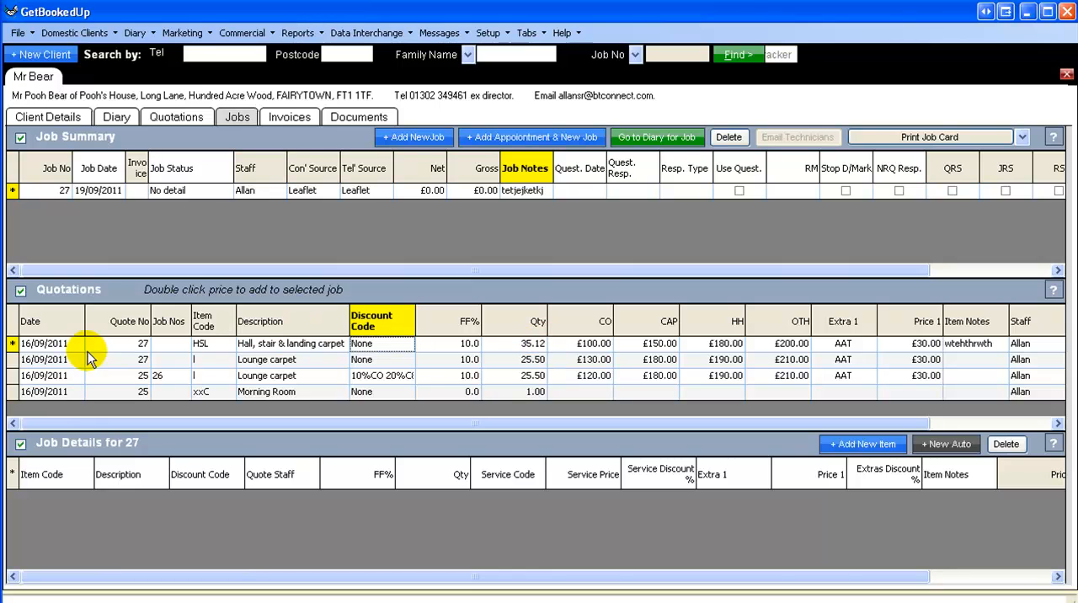
click(13, 345)
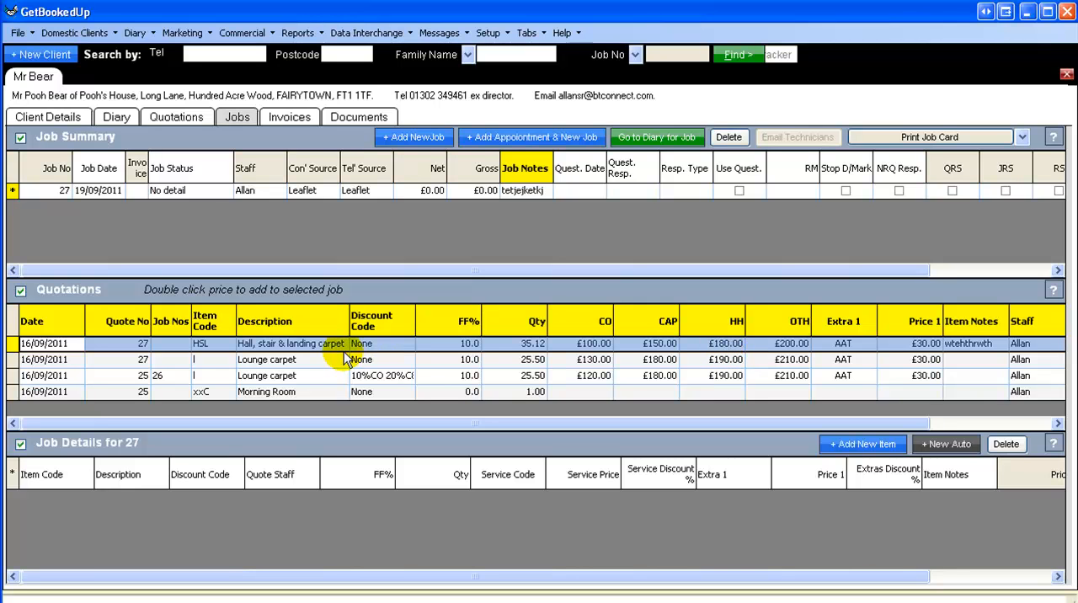
double_click(729, 348)
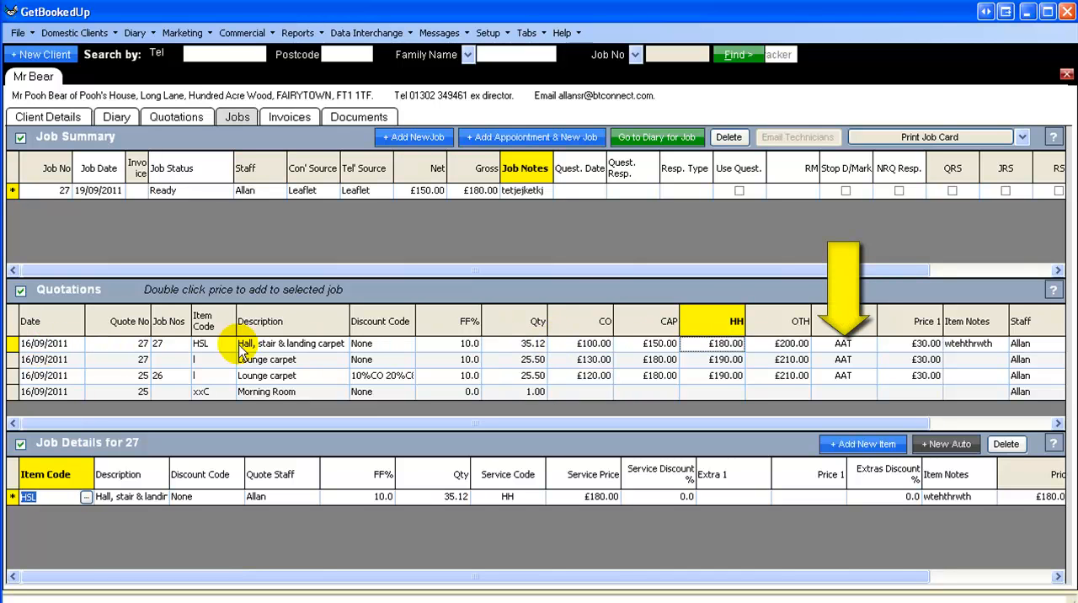
double_click(847, 352)
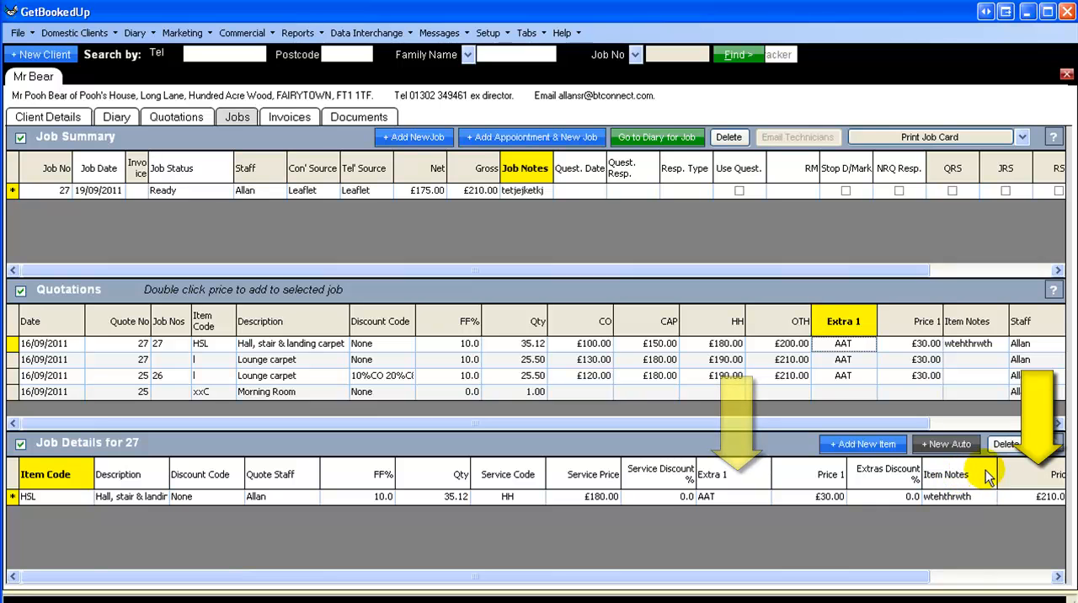
Step: Narrow the Item Notes column in the job details and append "hhh" to the HSL item's note
drag(994, 472, 979, 477)
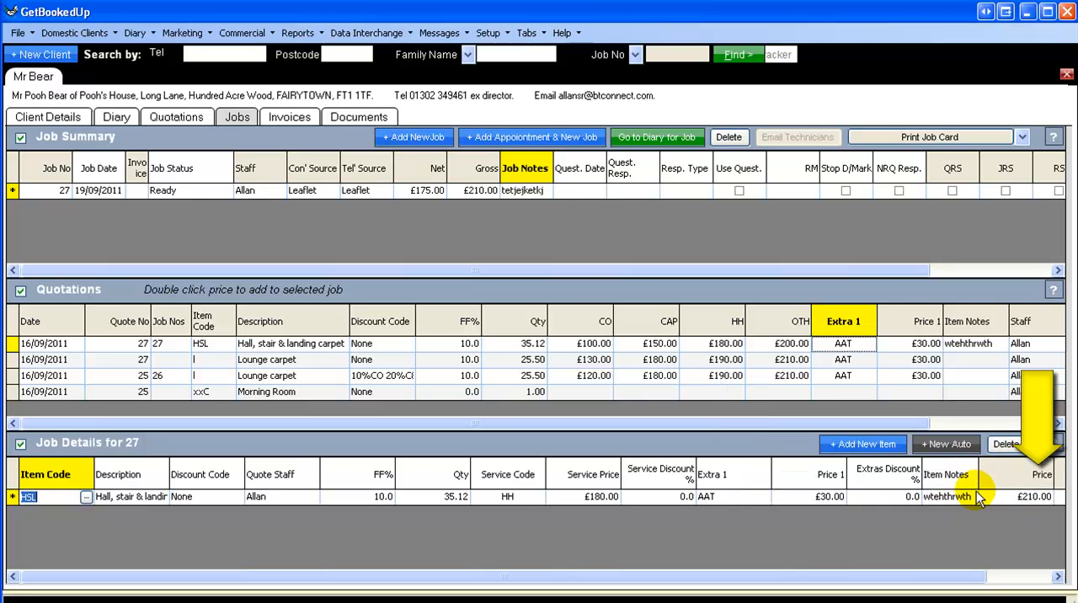
click(974, 495)
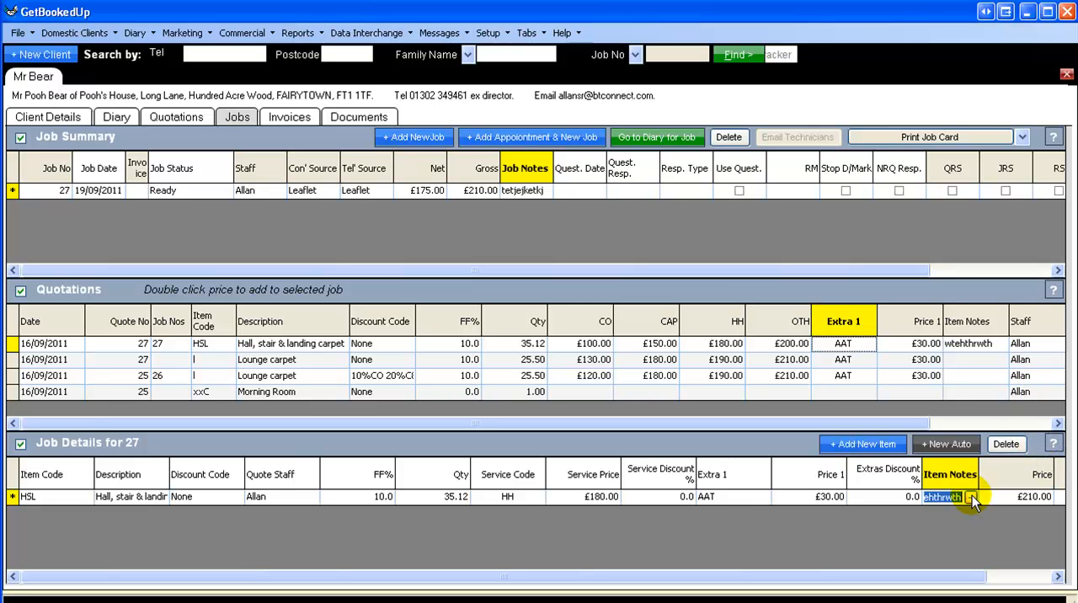
click(970, 496)
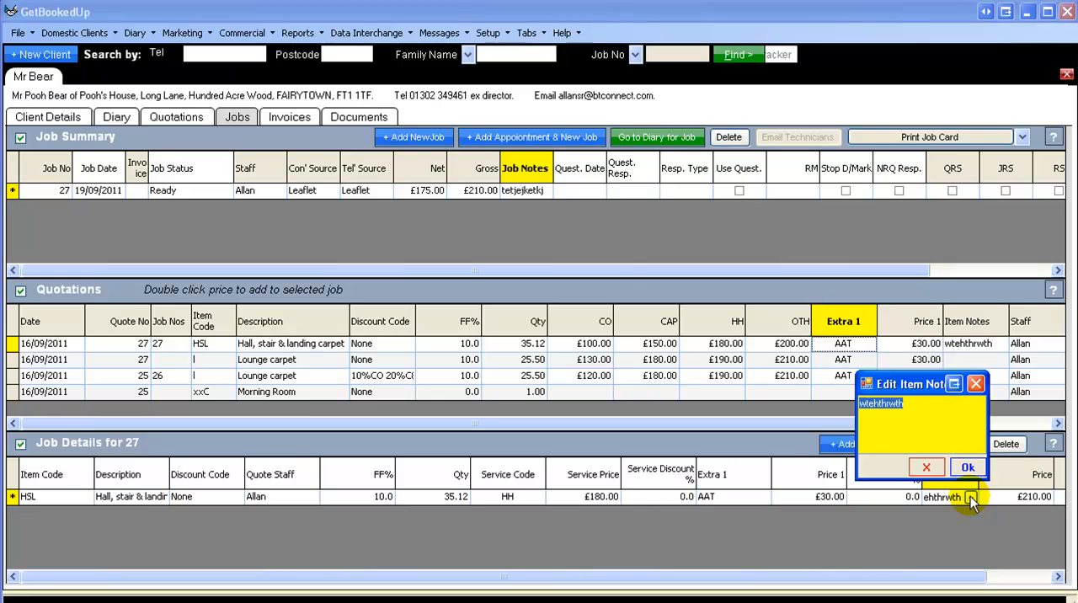
click(917, 423)
text(hhh)
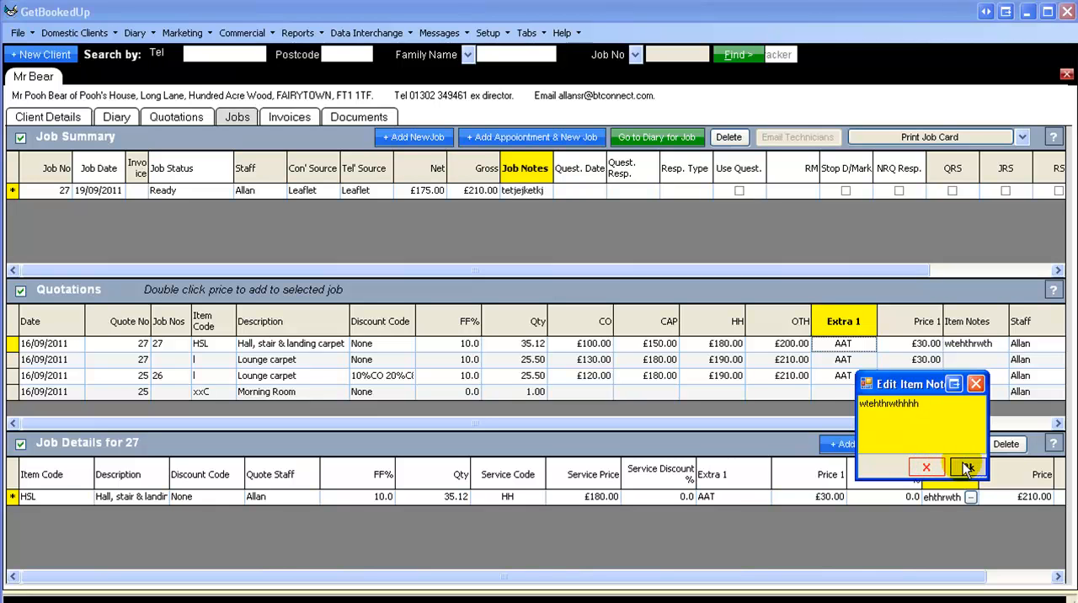
click(967, 468)
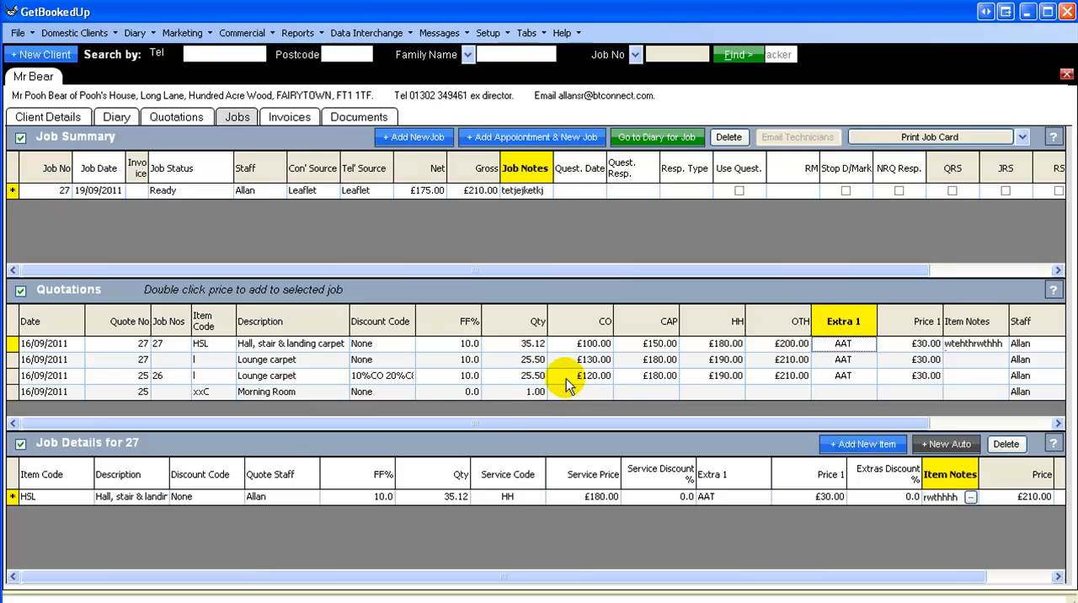
Step: Add quote 27's lounge carpet to the job at its £130.00 CO price and choose Job Card as the report to print
click(15, 362)
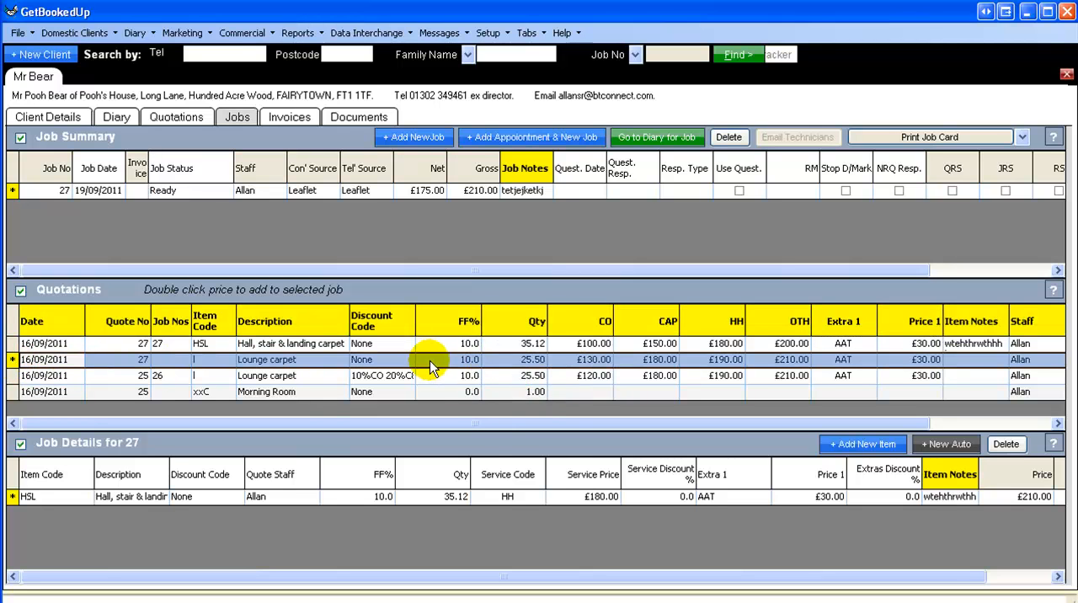
double_click(594, 360)
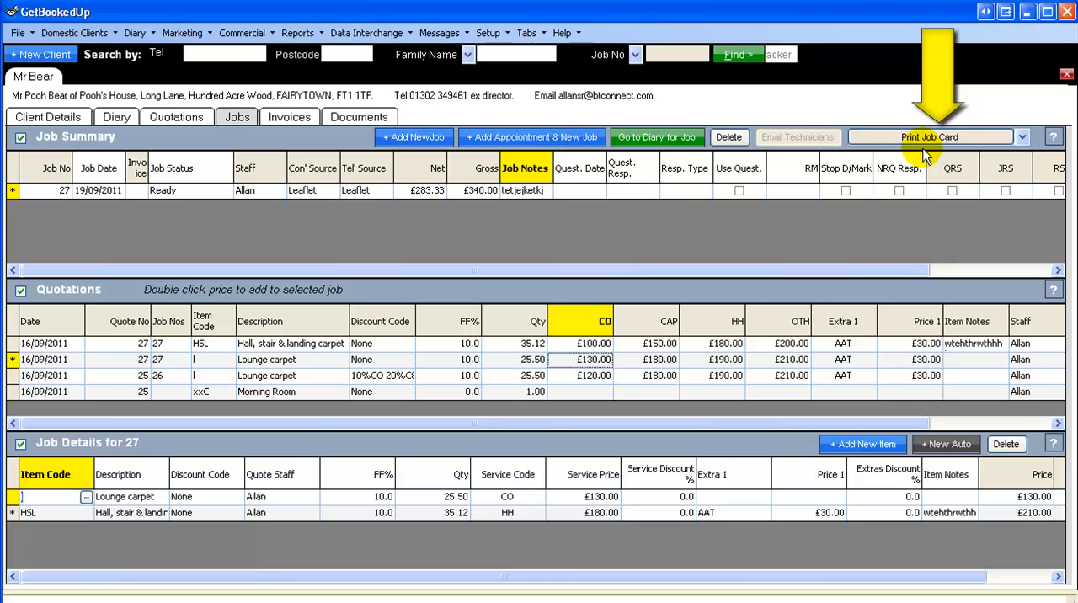
click(1024, 136)
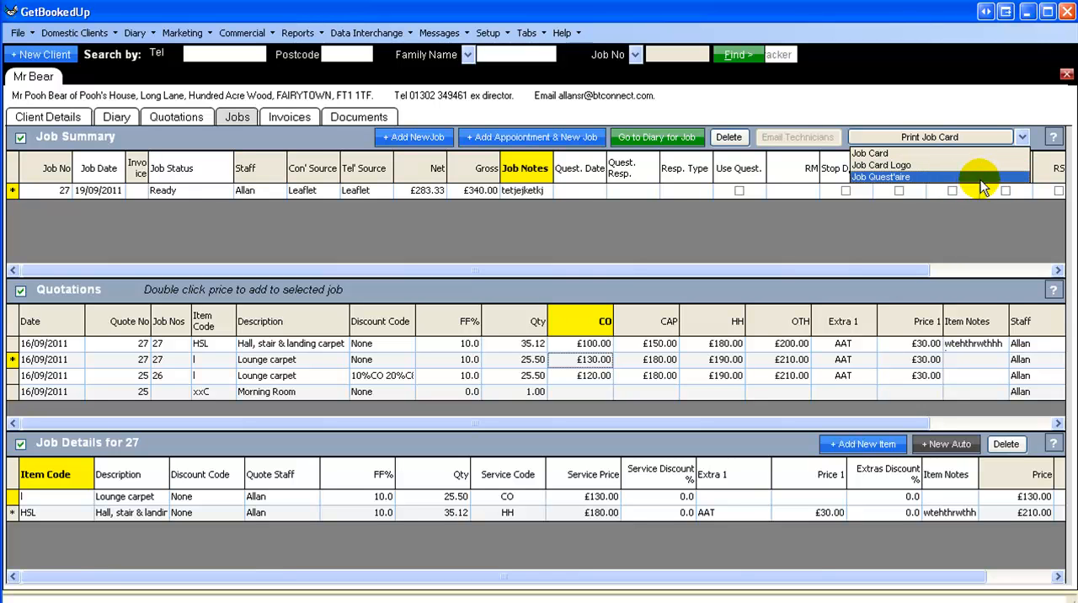
click(940, 156)
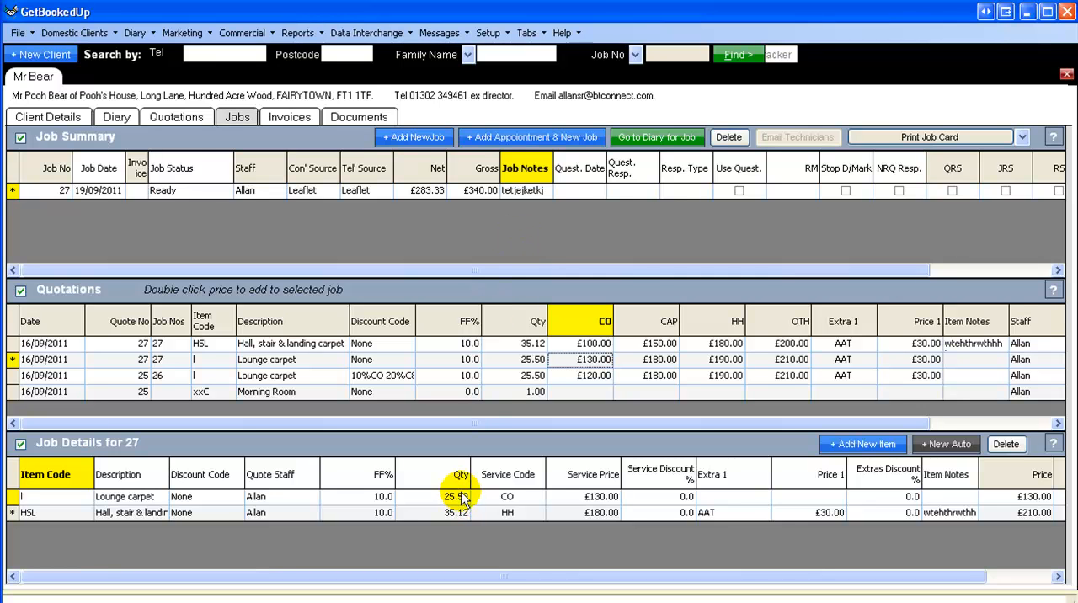
Step: Set the job's status to Done in the Job Summary
click(225, 191)
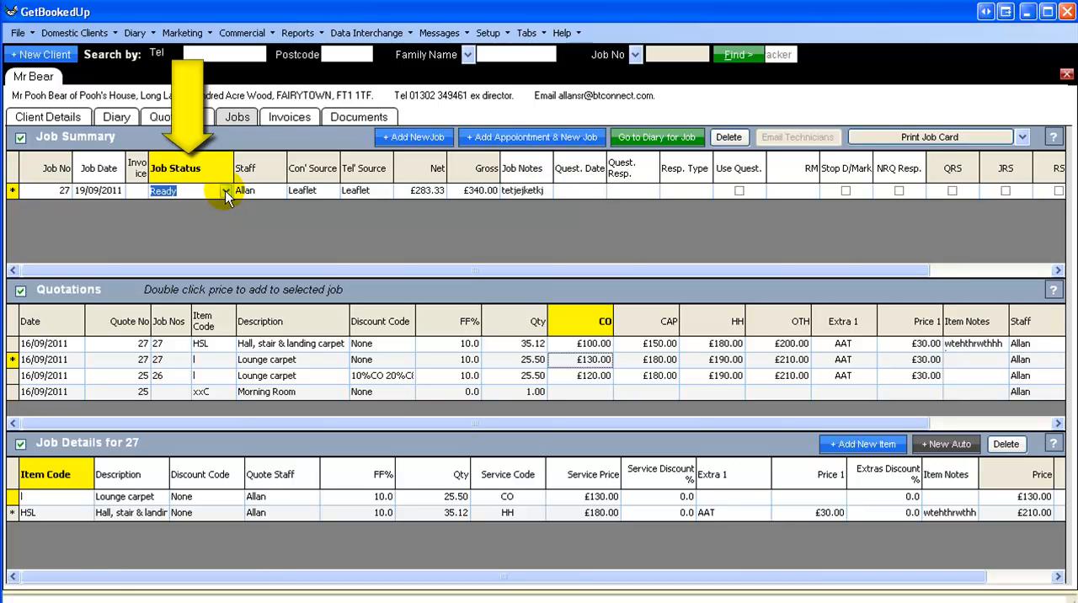
click(226, 192)
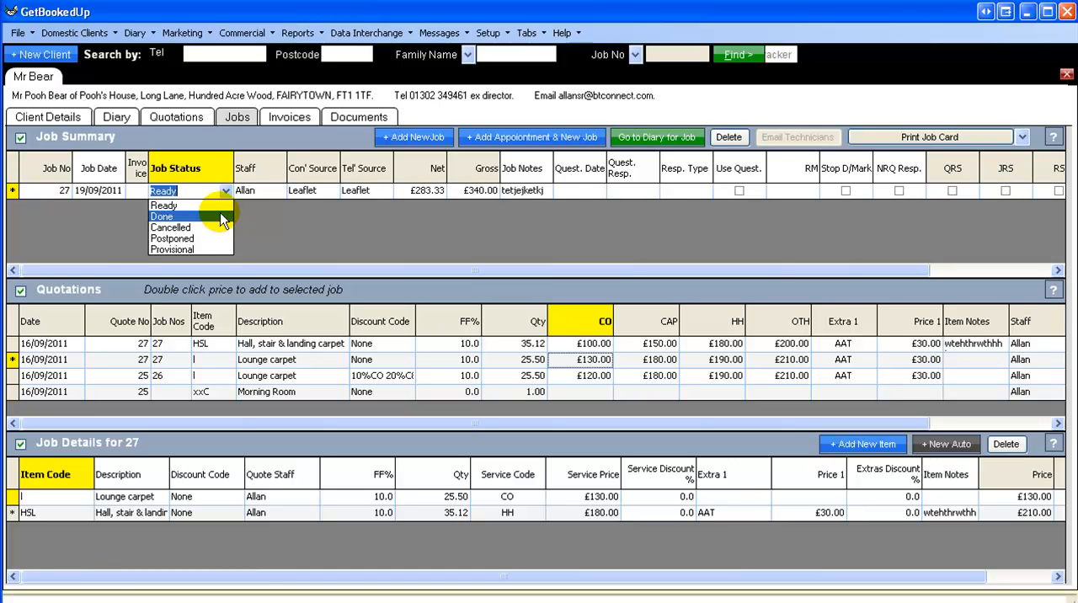
click(223, 218)
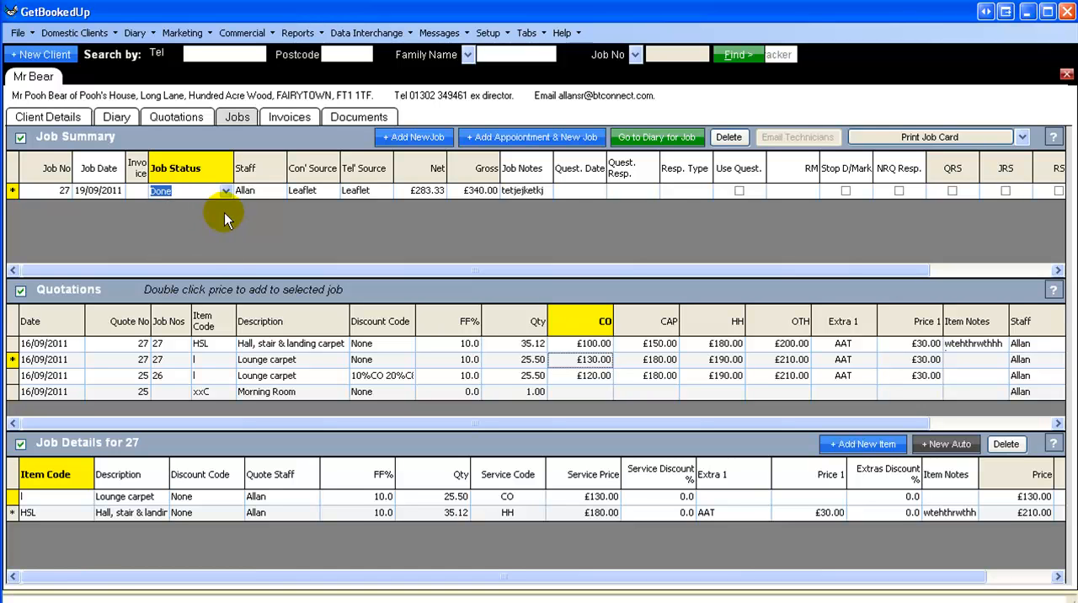
click(269, 195)
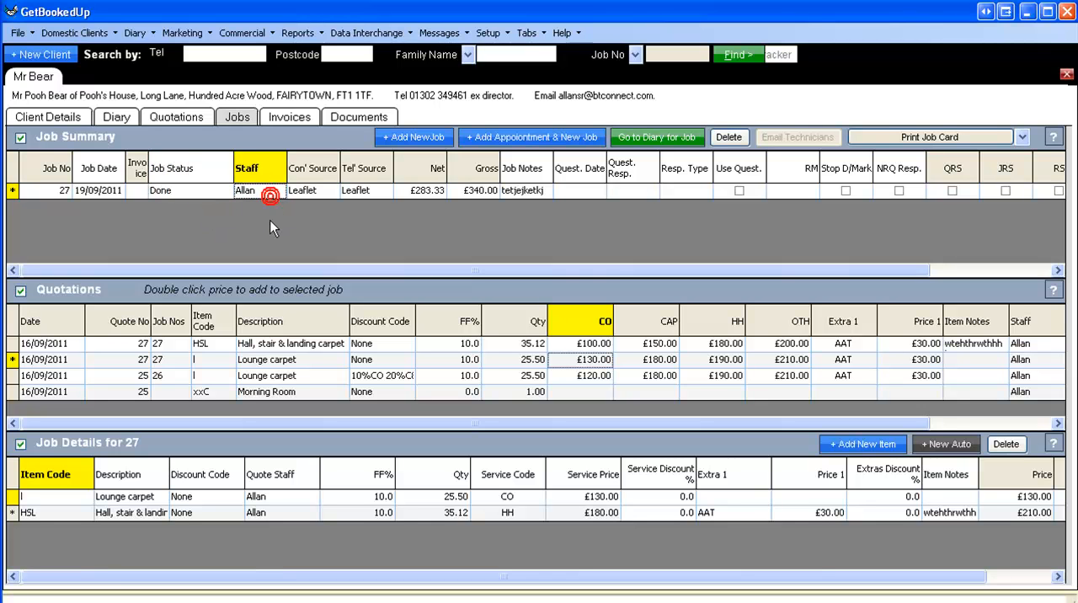